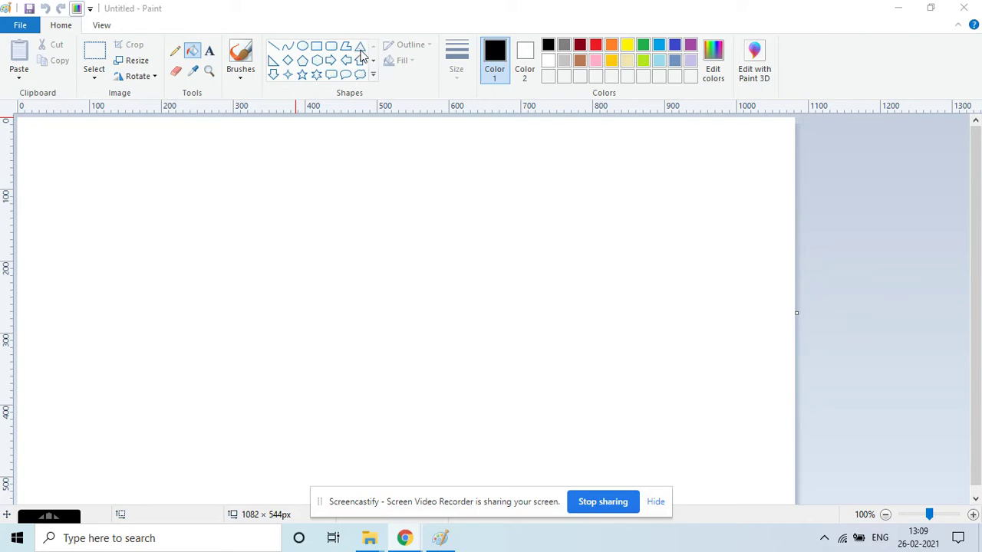
Step: Draw a black-outlined circle with the Oval shape for the clown's face
{"action": "left_click", "coordinate": [304, 51]}
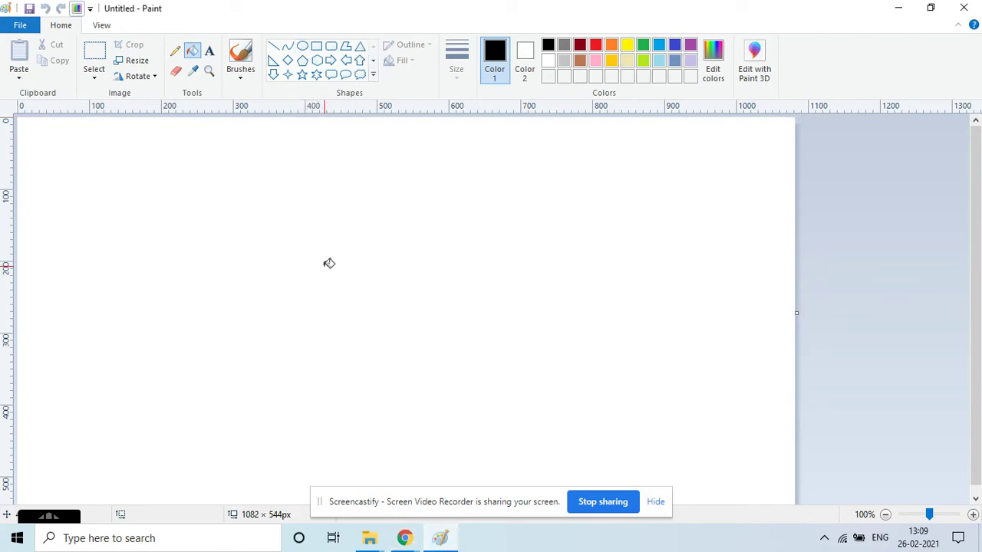
{"action": "left_click", "coordinate": [302, 47]}
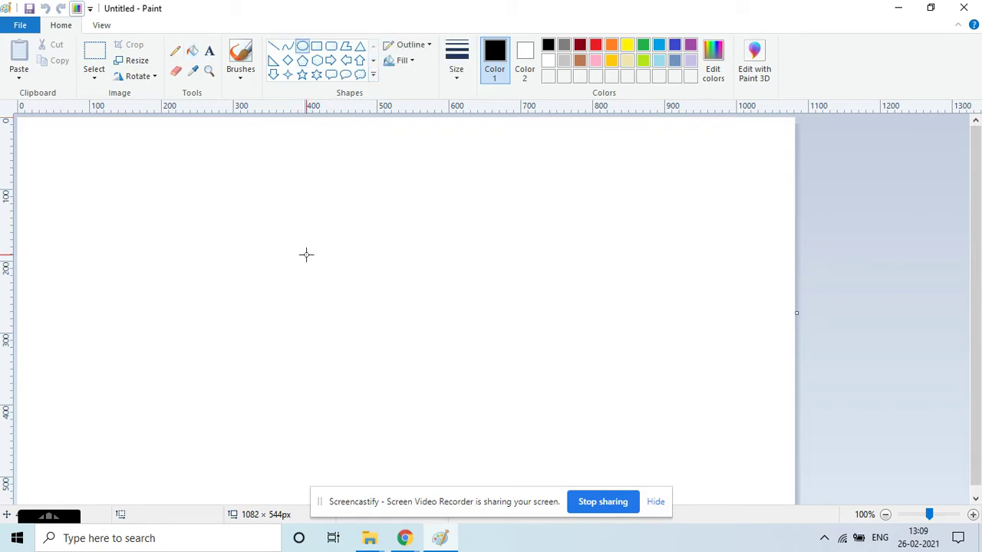
{"action": "left_click_drag", "start_coordinate": [306, 254], "coordinate": [423, 372]}
{"action": "left_click", "coordinate": [456, 359]}
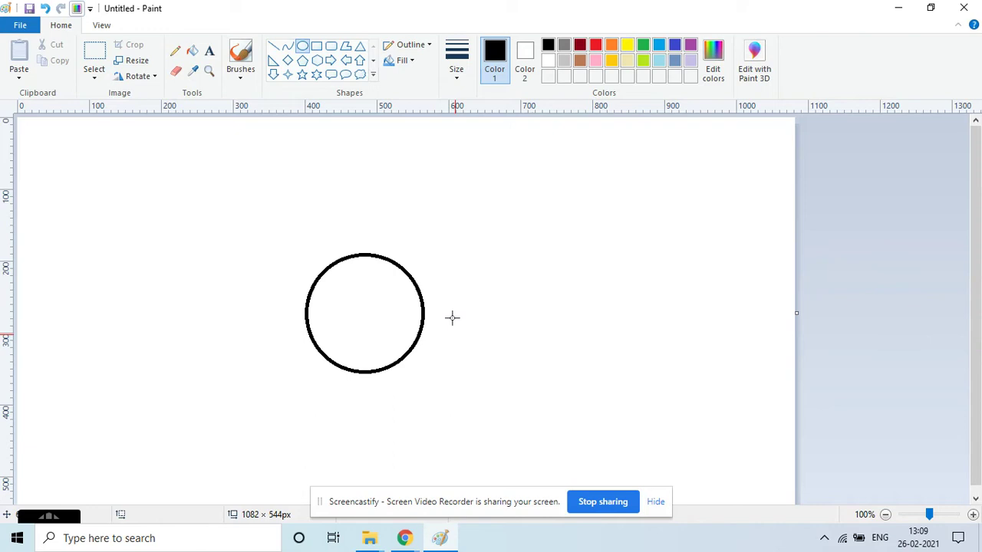
Step: Draw a triangle hat about 195 × 119 px just above the circle
{"action": "left_click", "coordinate": [360, 46]}
{"action": "left_click_drag", "start_coordinate": [369, 153], "coordinate": [294, 238]}
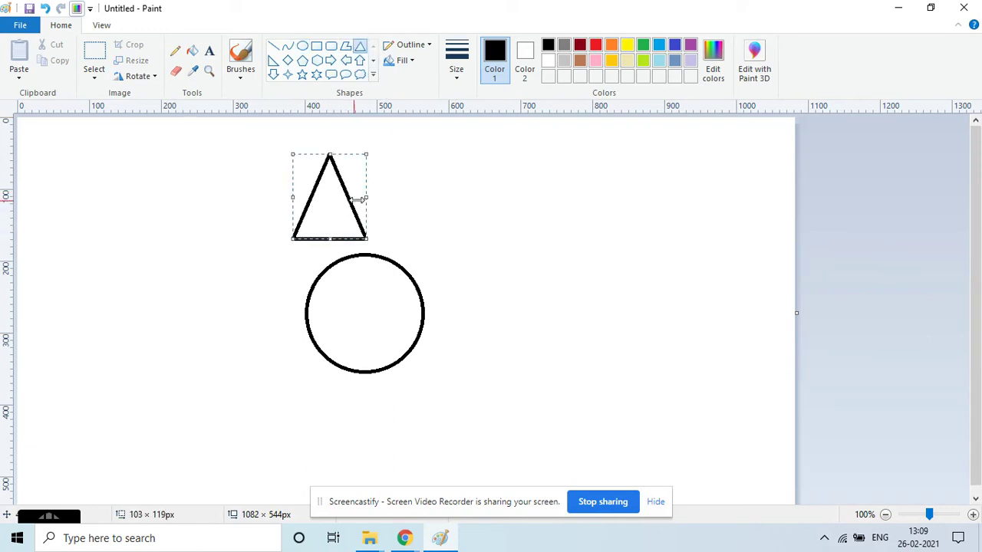
{"action": "left_click_drag", "start_coordinate": [368, 198], "coordinate": [432, 206]}
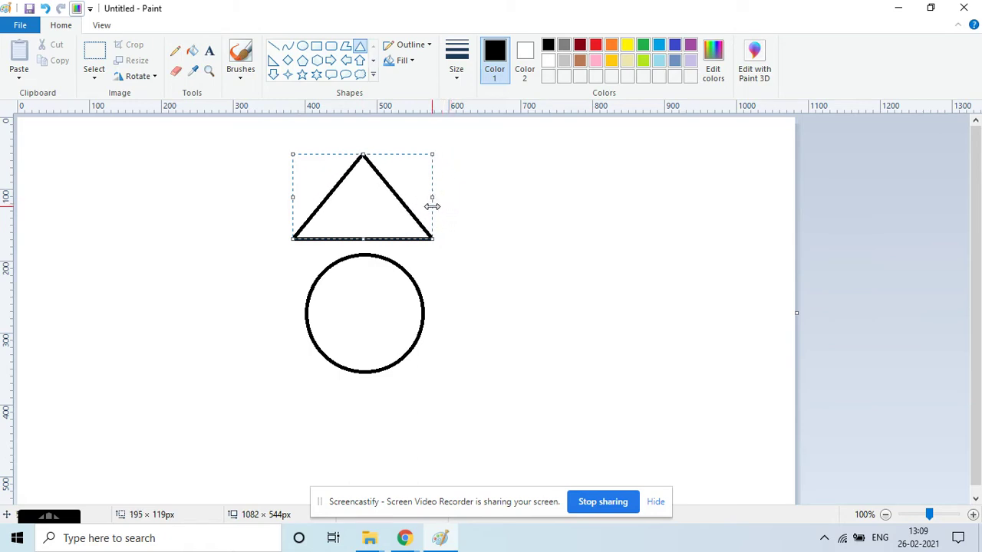
Step: Draw a thin rectangle brim about 249 × 21 px between the triangle hat and the face
{"action": "left_click", "coordinate": [444, 264]}
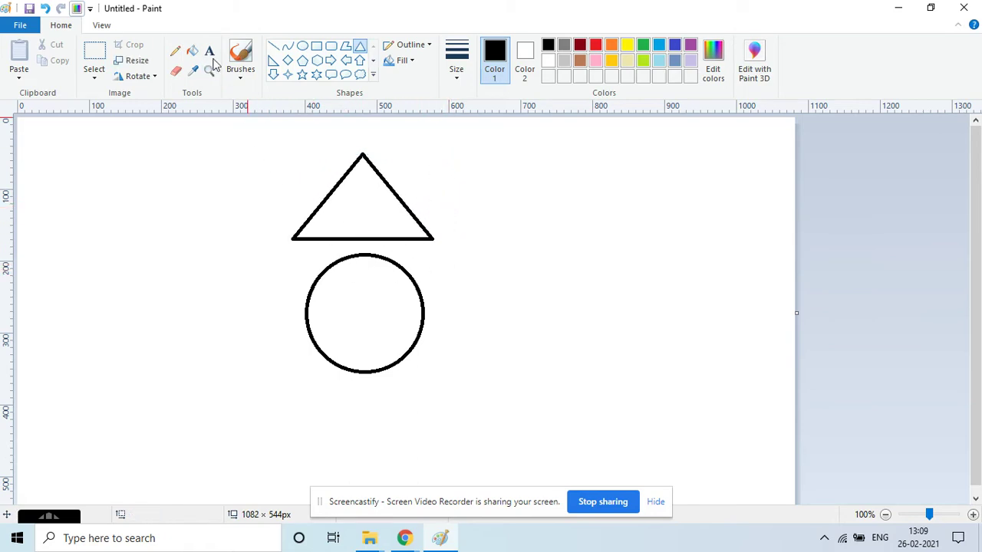
{"action": "left_click", "coordinate": [316, 46]}
{"action": "left_click_drag", "start_coordinate": [278, 244], "coordinate": [452, 256]}
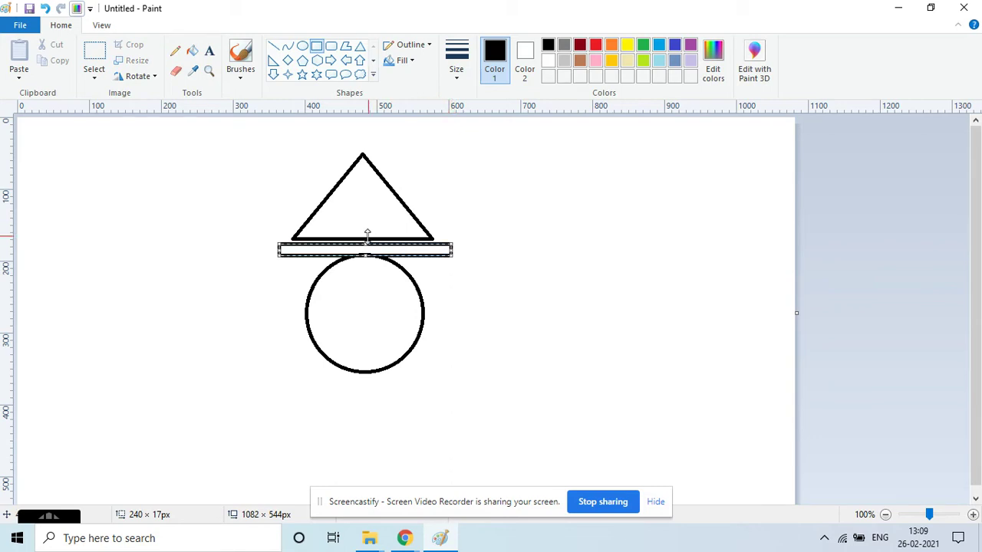
{"action": "left_click_drag", "start_coordinate": [362, 245], "coordinate": [362, 238]}
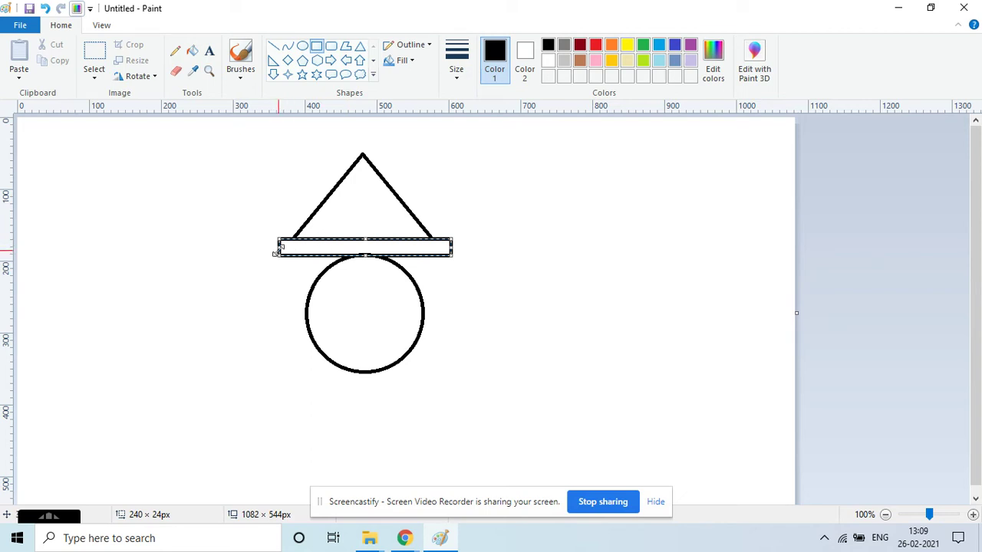
{"action": "mouse_move", "coordinate": [278, 240]}
{"action": "left_mouse_down"}
{"action": "mouse_move", "coordinate": [270, 246]}
{"action": "mouse_move", "coordinate": [268, 238]}
{"action": "left_mouse_up"}
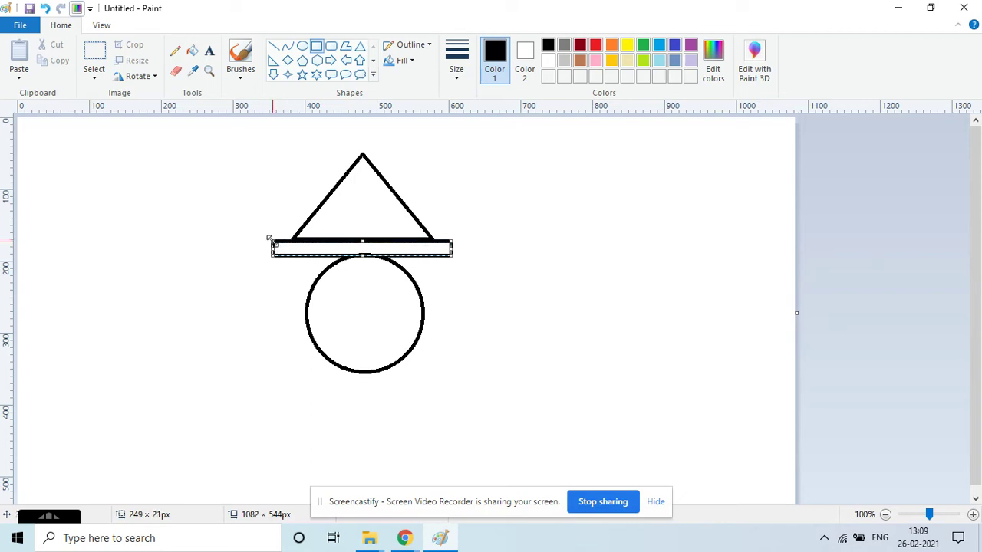
{"action": "left_click", "coordinate": [477, 221]}
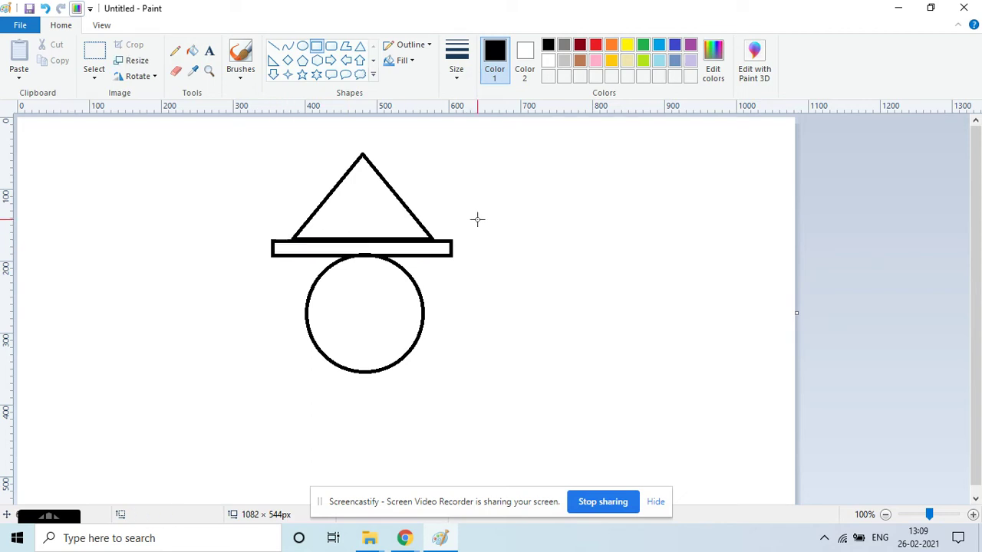
Step: Add six-point star eyes, a vertical nose line and a small 22 × 19 px oval nose tip
{"action": "left_click", "coordinate": [317, 76]}
{"action": "mouse_move", "coordinate": [324, 287]}
{"action": "left_mouse_down"}
{"action": "mouse_move", "coordinate": [354, 307]}
{"action": "mouse_move", "coordinate": [385, 301]}
{"action": "mouse_move", "coordinate": [410, 311]}
{"action": "left_mouse_up"}
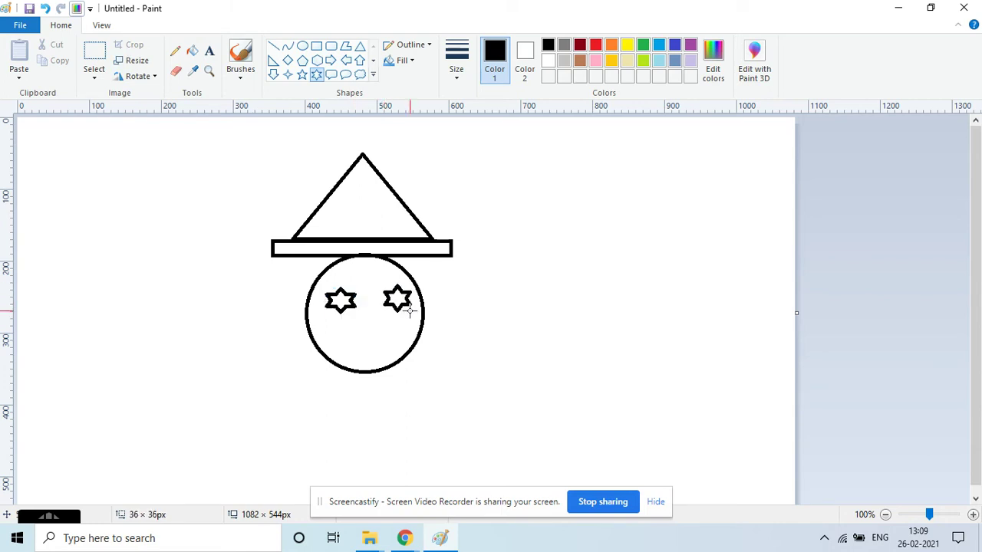
{"action": "left_click", "coordinate": [274, 46]}
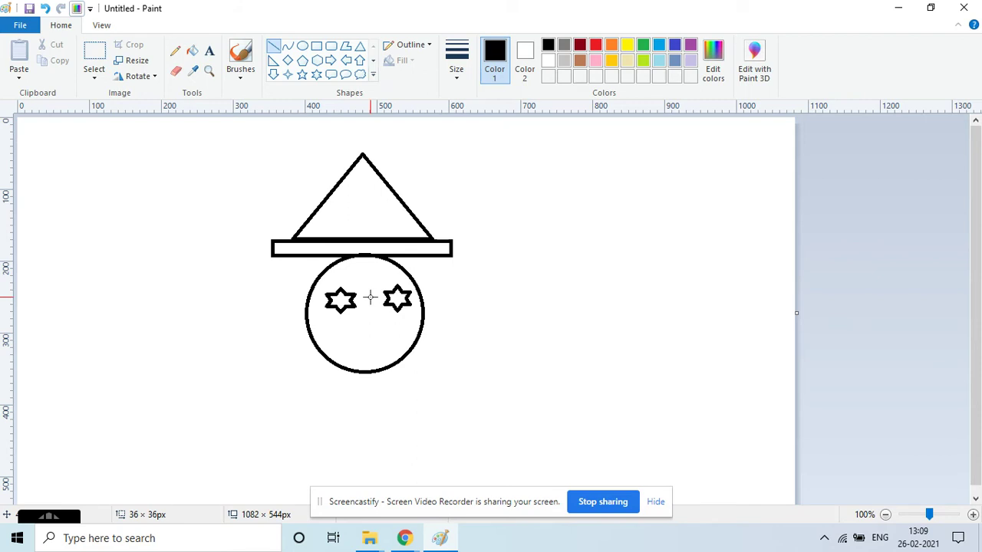
{"action": "left_click_drag", "start_coordinate": [369, 297], "coordinate": [369, 322]}
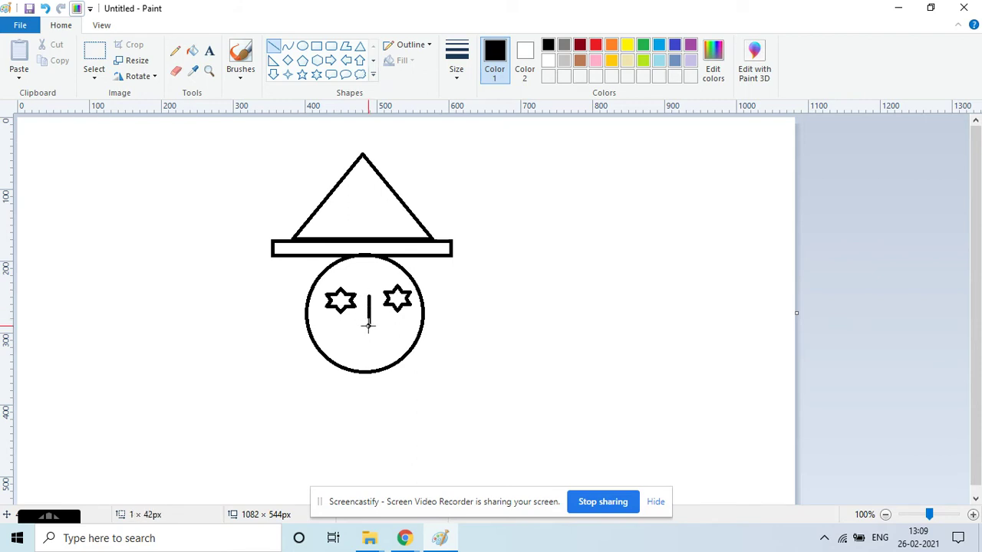
{"action": "left_click", "coordinate": [304, 47]}
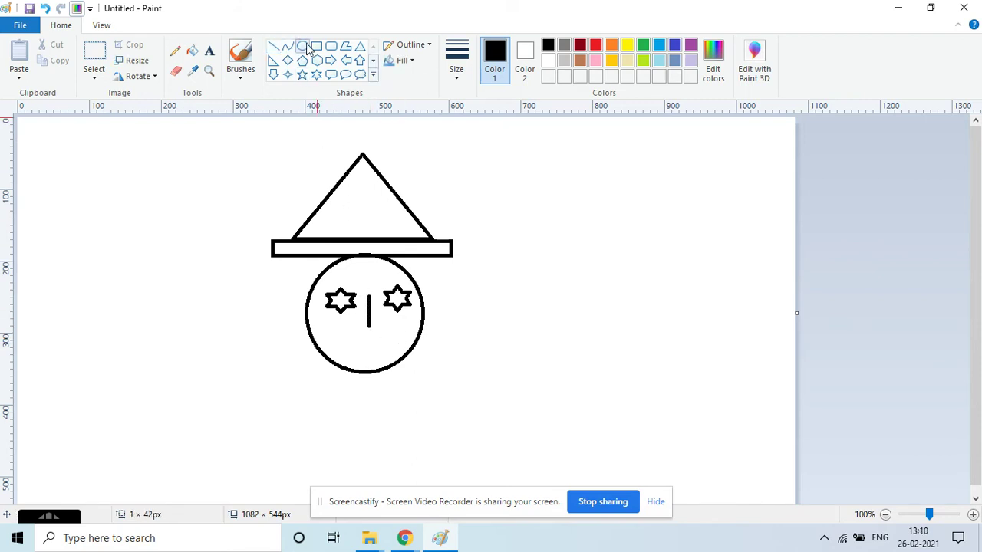
{"action": "mouse_move", "coordinate": [366, 325]}
{"action": "left_mouse_down"}
{"action": "mouse_move", "coordinate": [373, 338]}
{"action": "mouse_move", "coordinate": [357, 323]}
{"action": "left_mouse_up"}
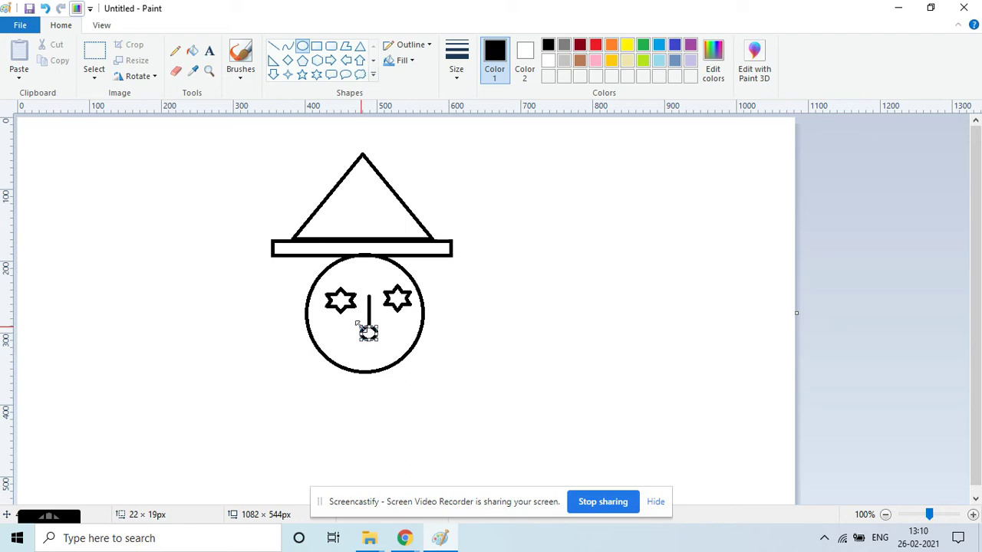
Step: Draw a thick freehand smile curve under the nose with the Pencil at the thickest width
{"action": "left_click", "coordinate": [459, 350]}
{"action": "left_click", "coordinate": [176, 55]}
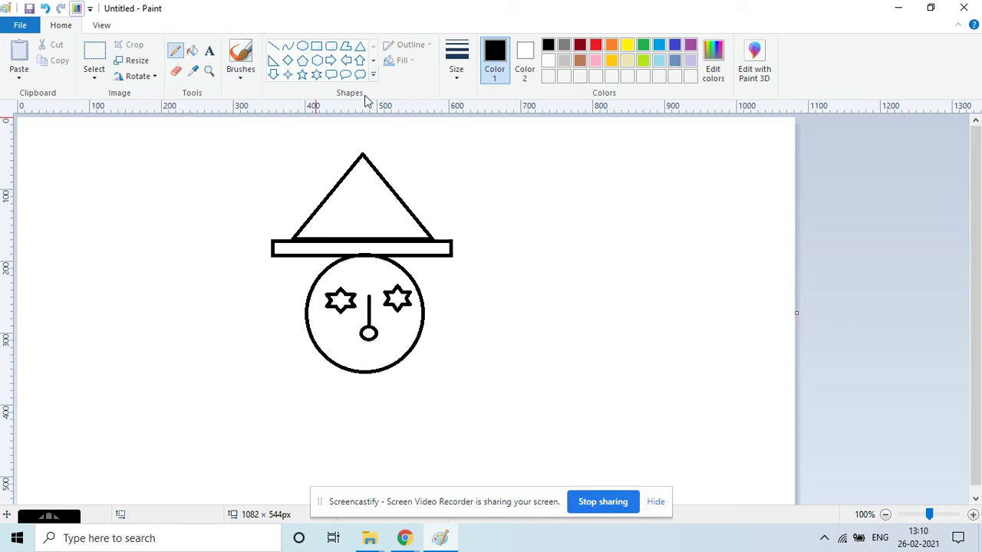
{"action": "left_click", "coordinate": [458, 77]}
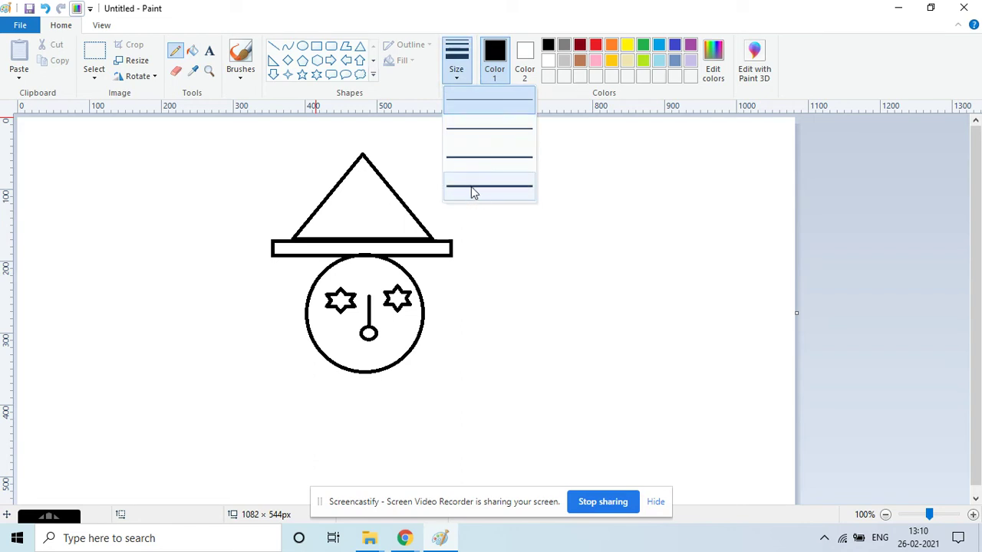
{"action": "left_click", "coordinate": [474, 187]}
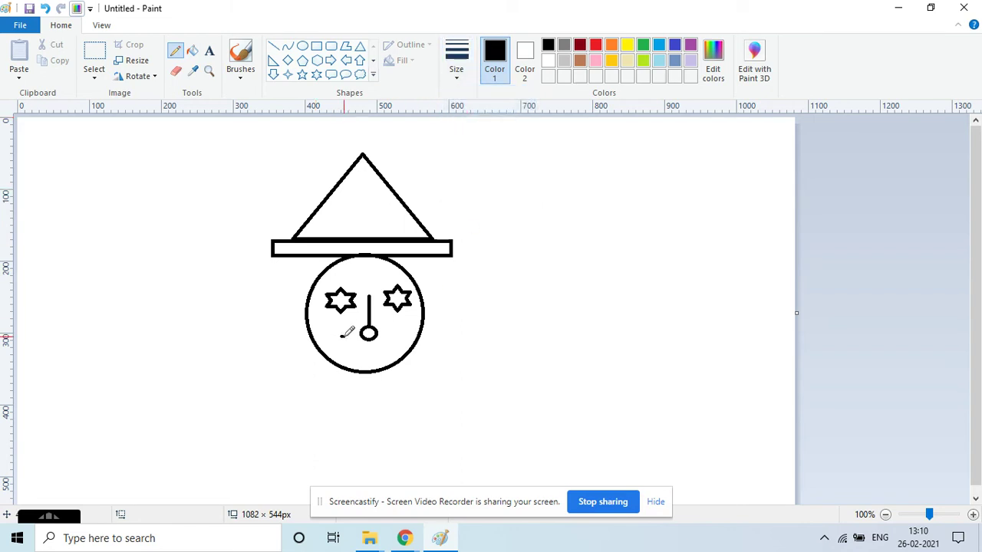
{"action": "mouse_move", "coordinate": [343, 337]}
{"action": "left_mouse_down"}
{"action": "mouse_move", "coordinate": [385, 341]}
{"action": "mouse_move", "coordinate": [398, 328]}
{"action": "left_mouse_up"}
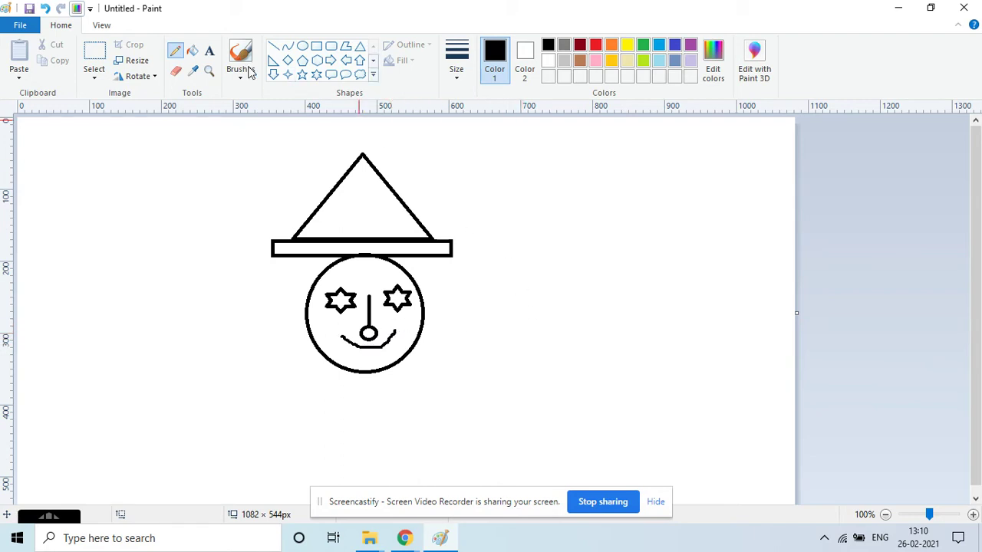
{"action": "left_click", "coordinate": [192, 50]}
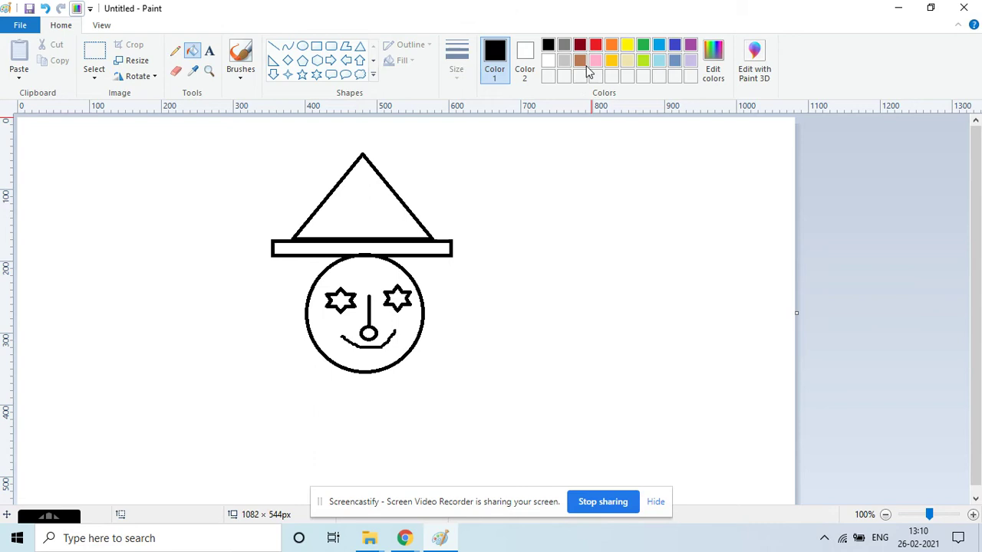
Step: Fill the hat triangle red, the brim yellow and the face circle pink
{"action": "left_click", "coordinate": [601, 45]}
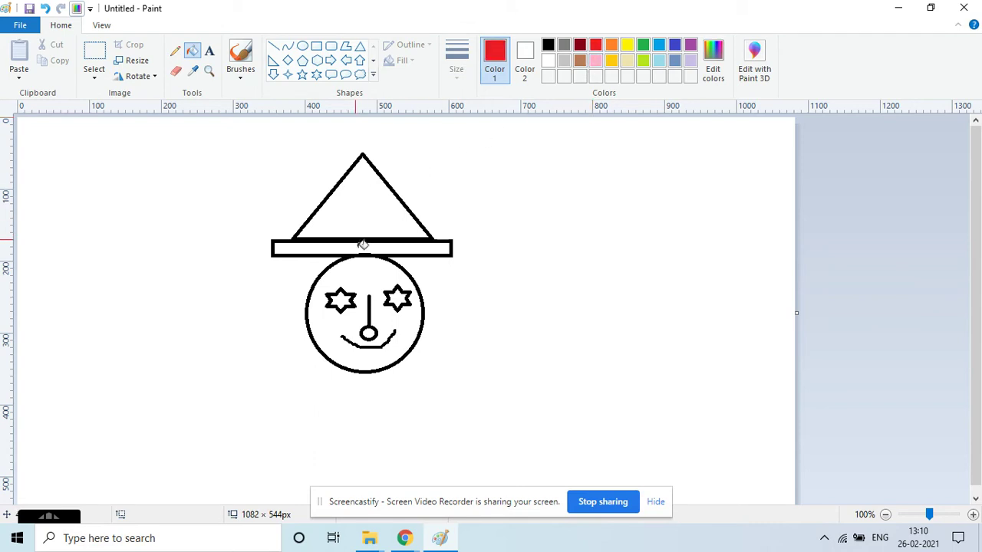
{"action": "left_click", "coordinate": [375, 192]}
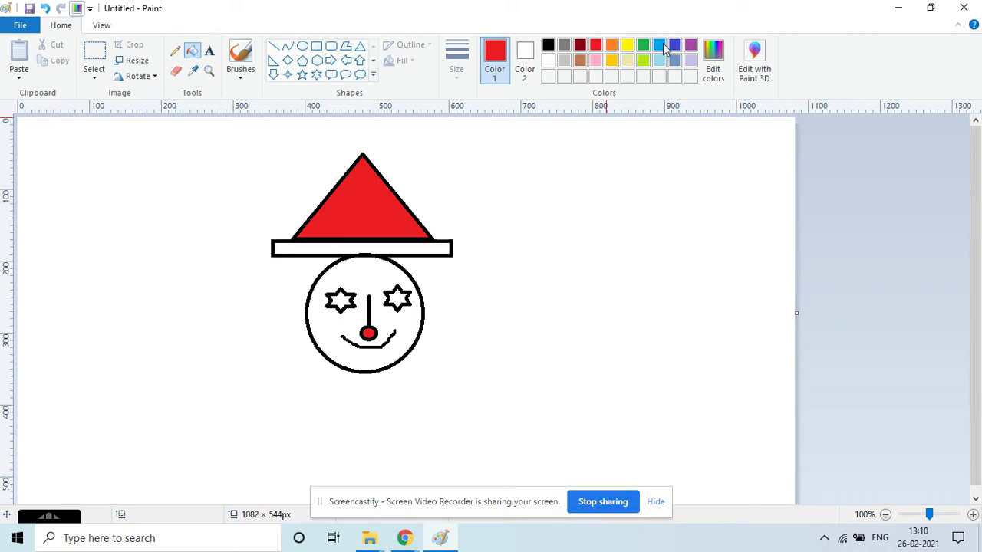
{"action": "left_click", "coordinate": [628, 45]}
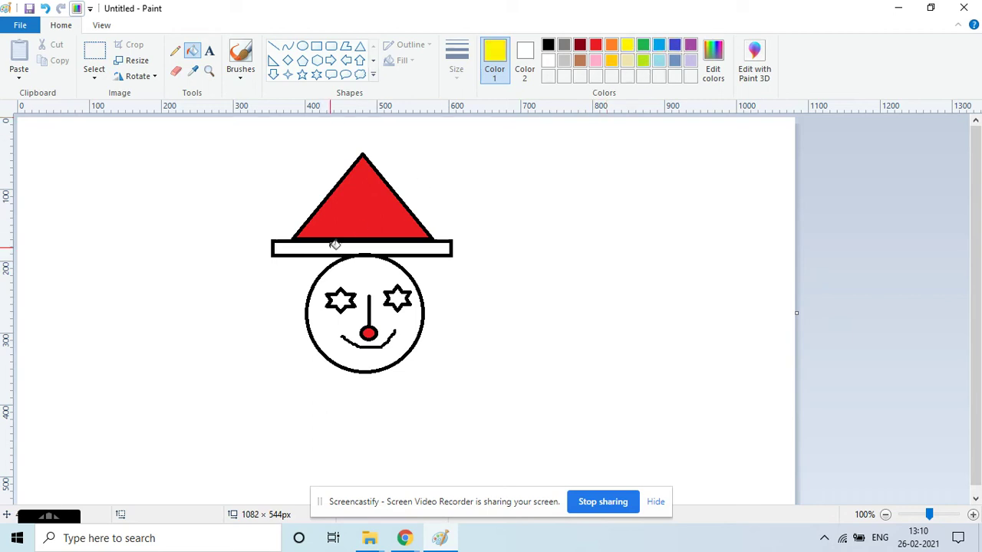
{"action": "left_click", "coordinate": [335, 248]}
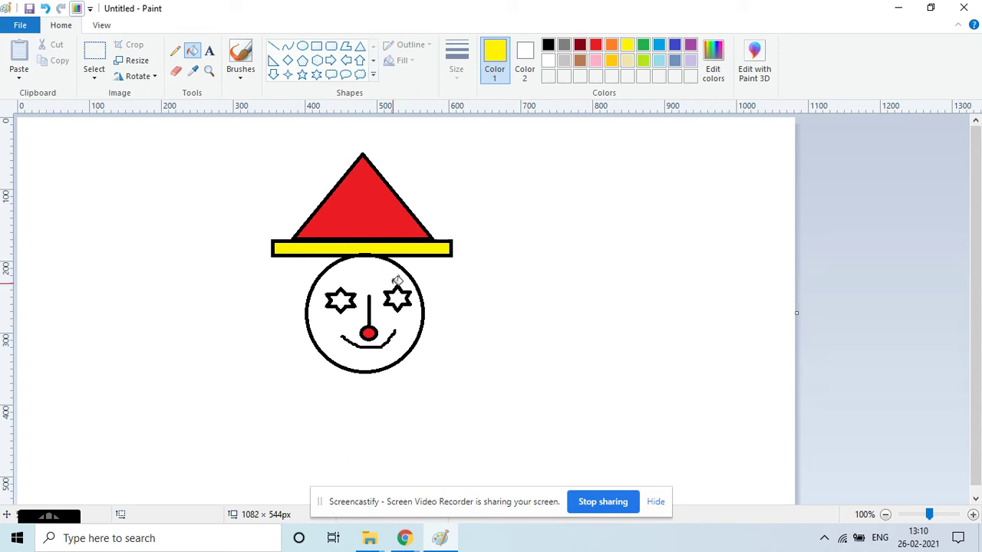
{"action": "left_click", "coordinate": [596, 61]}
{"action": "left_click", "coordinate": [390, 274]}
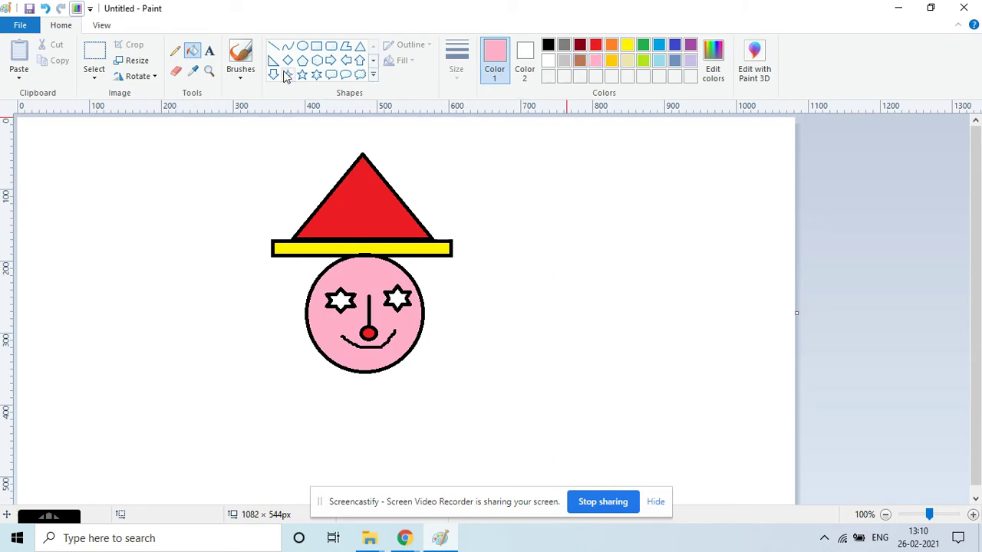
Step: Draw small black oval pupils in the left and right star eyes, redoing the right one
{"action": "left_click", "coordinate": [302, 46]}
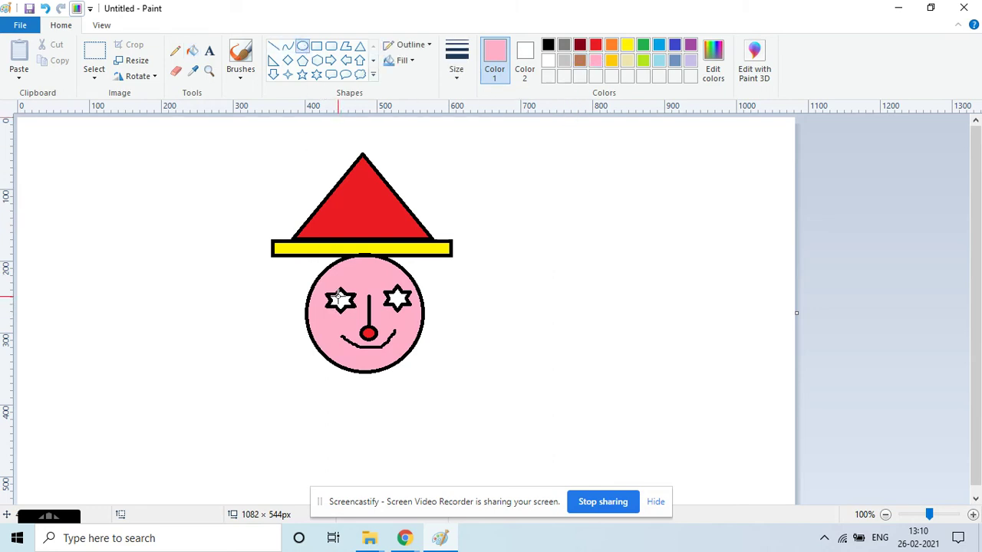
{"action": "left_click_drag", "start_coordinate": [337, 297], "coordinate": [342, 305]}
{"action": "left_click", "coordinate": [547, 45]}
{"action": "left_click_drag", "start_coordinate": [395, 298], "coordinate": [400, 292]}
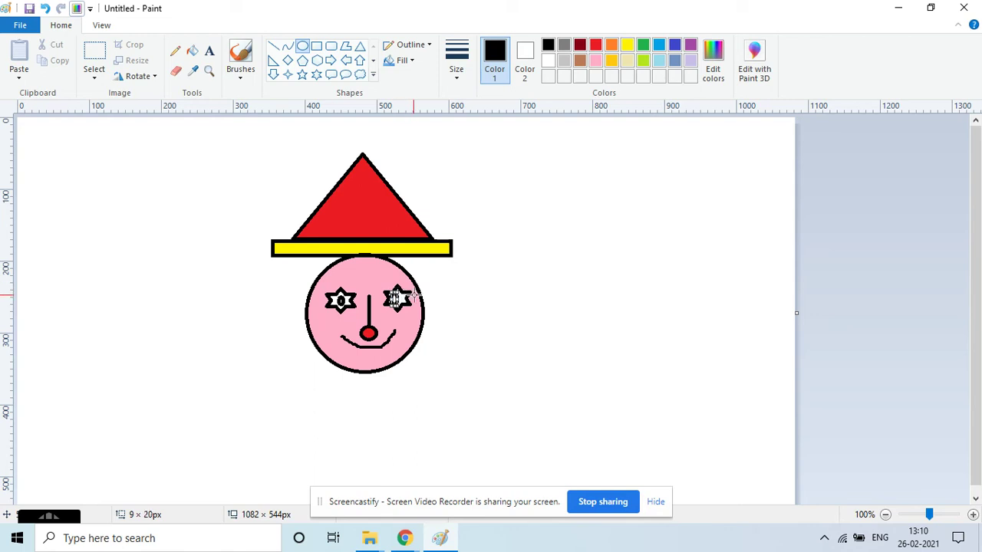
{"action": "key", "text": "ctrl+z"}
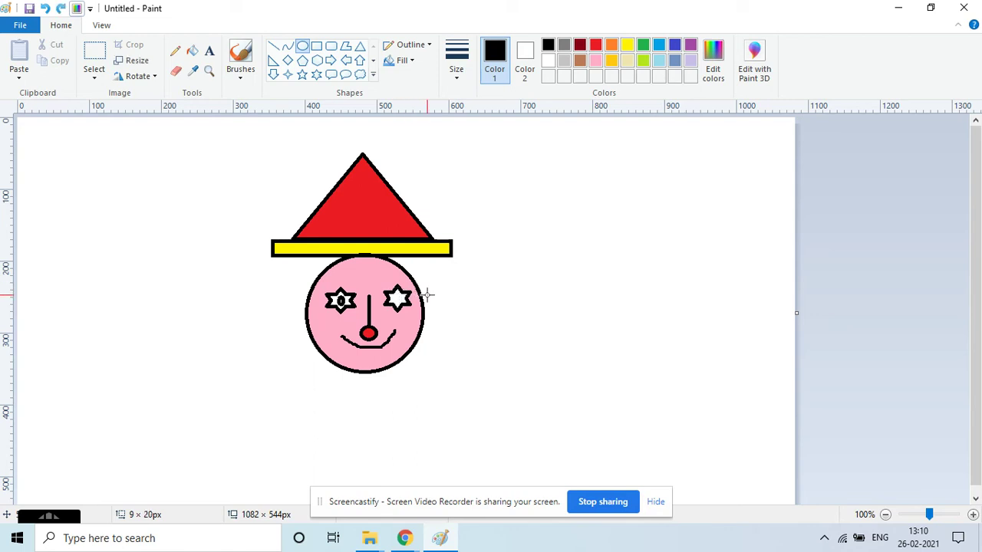
{"action": "left_click_drag", "start_coordinate": [395, 293], "coordinate": [400, 301]}
{"action": "left_click", "coordinate": [461, 309]}
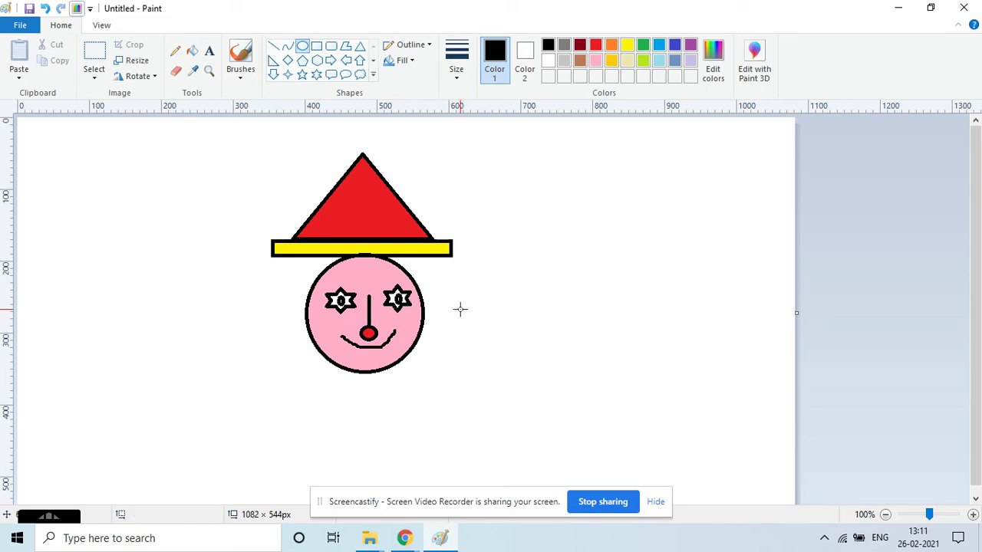
Step: Fill the left star eye with light yellow, then undo that fill
{"action": "left_click", "coordinate": [192, 51]}
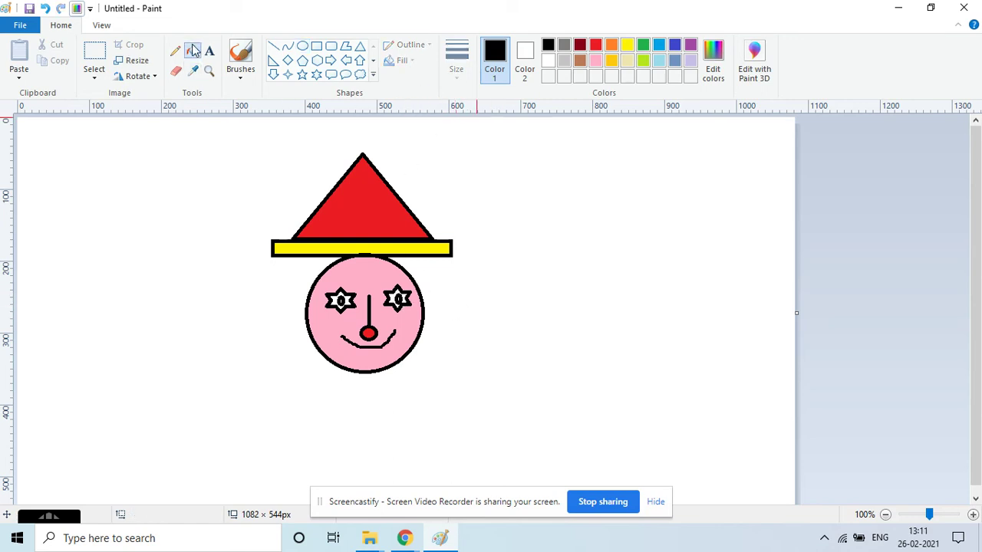
{"action": "left_click", "coordinate": [631, 61]}
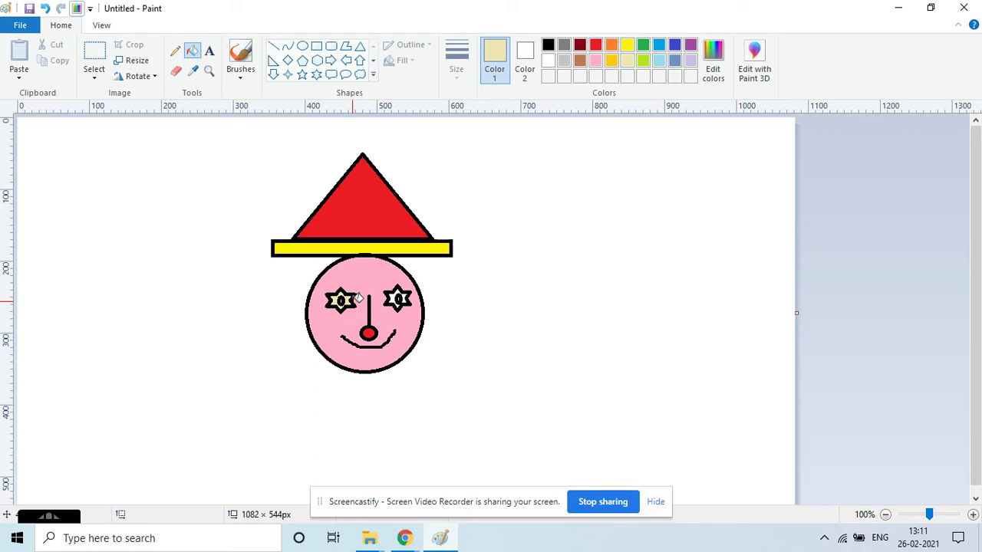
{"action": "left_click", "coordinate": [345, 298]}
{"action": "key", "text": "ctrl+z"}
Step: Type the red caption 'SMILING CLOWN FACE' below the face, widening its box to one line
{"action": "left_click", "coordinate": [210, 51]}
{"action": "left_click", "coordinate": [321, 400]}
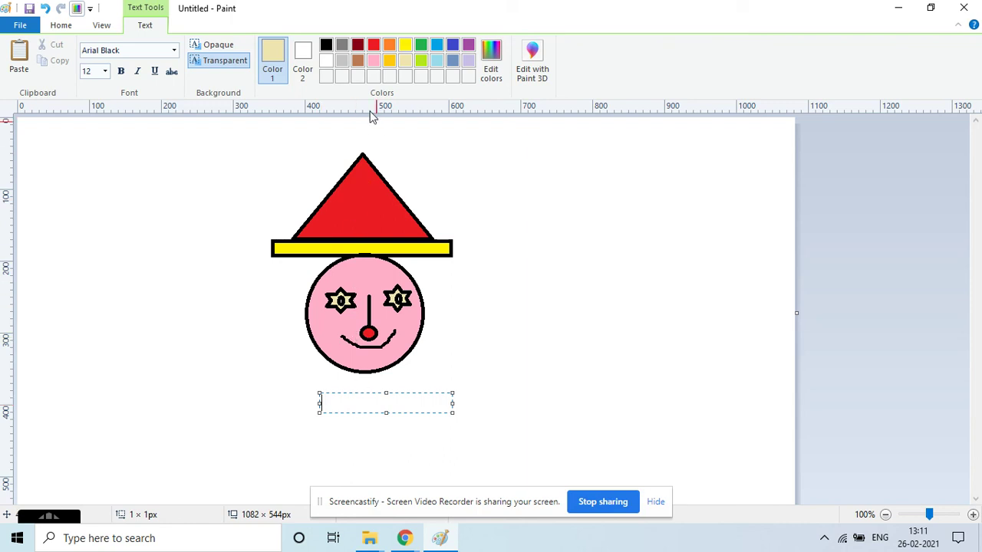
{"action": "left_click", "coordinate": [373, 44]}
{"action": "type", "text": "CLOW"}
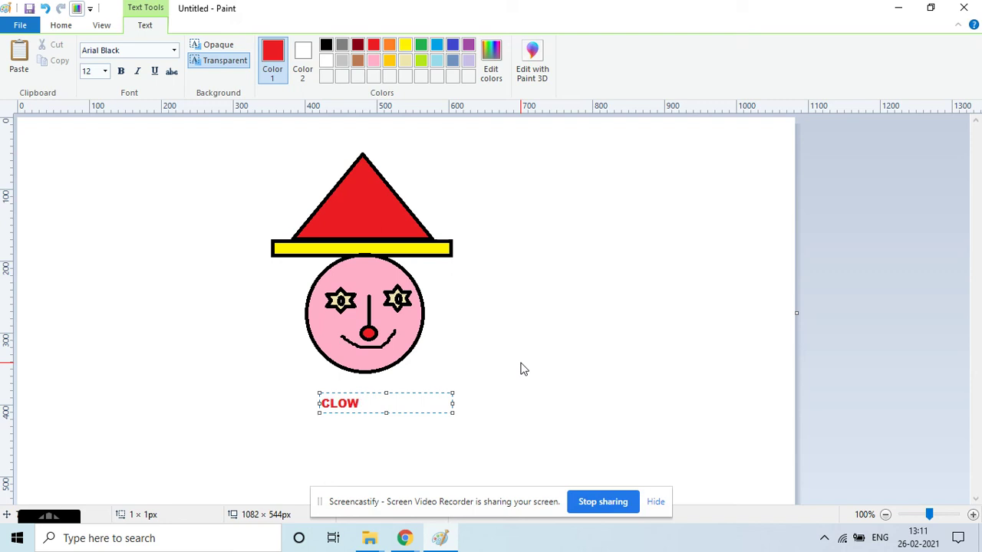
{"action": "type", "text": "N FACE"}
{"action": "key", "text": "ctrl+a"}
{"action": "type", "text": "SMILING"}
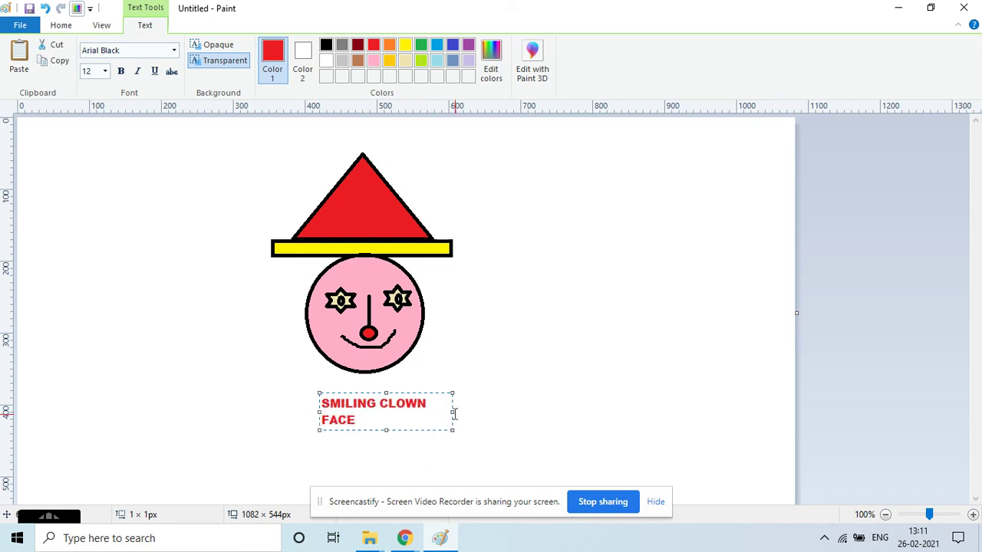
{"action": "left_click_drag", "start_coordinate": [452, 413], "coordinate": [506, 412]}
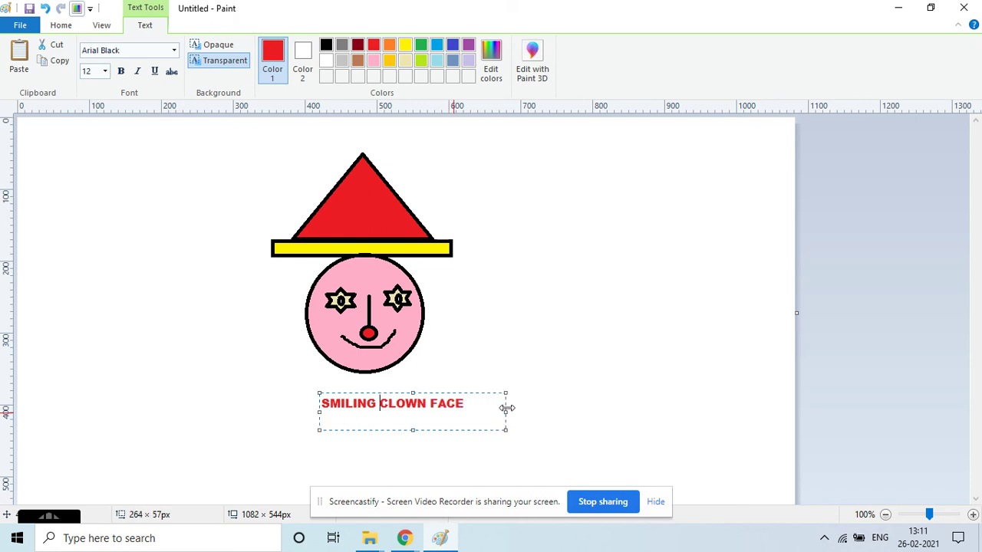
{"action": "left_click", "coordinate": [557, 410]}
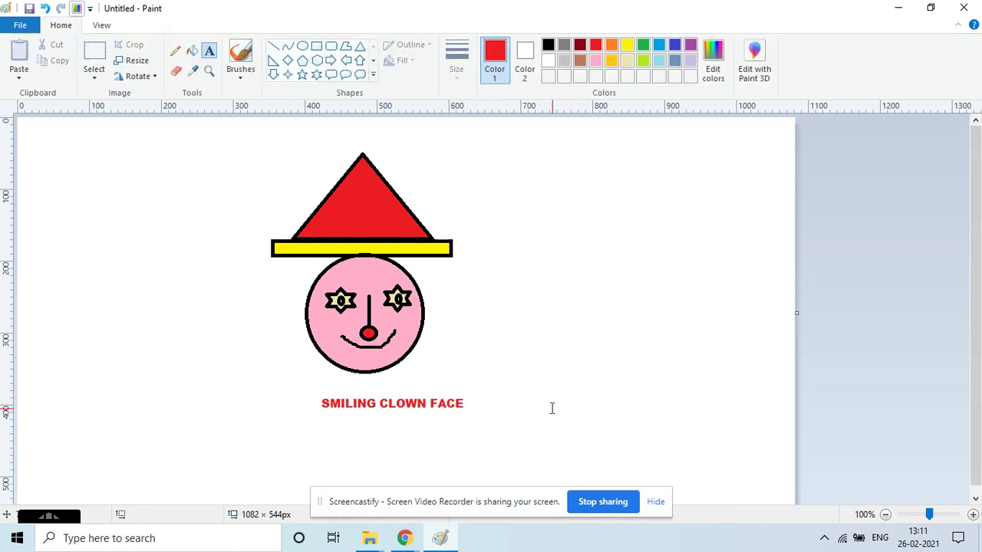